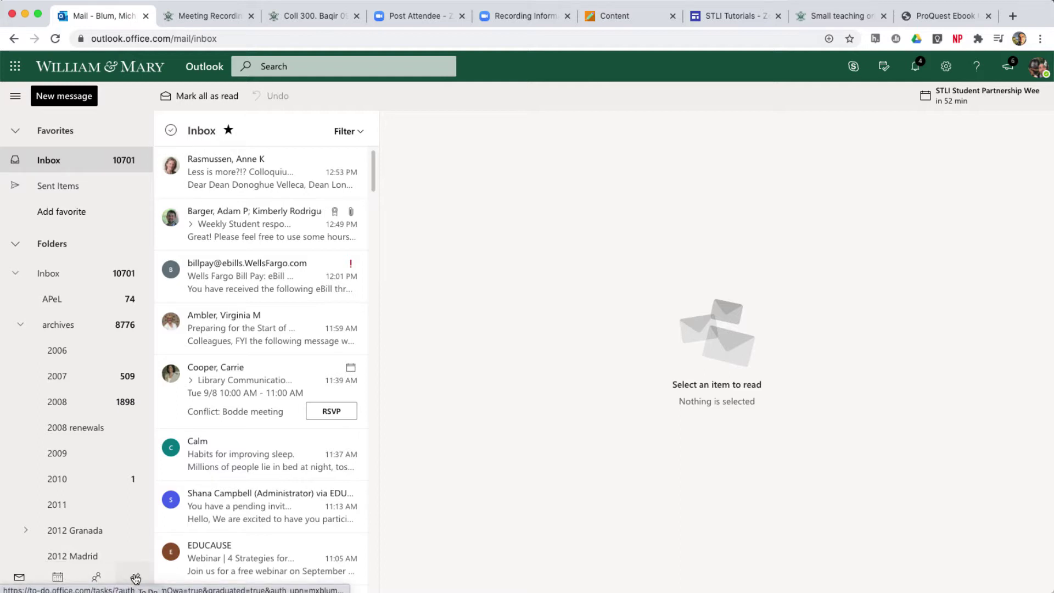
- Leave the mail inbox and show the Outlook calendar
left_click(58, 579)
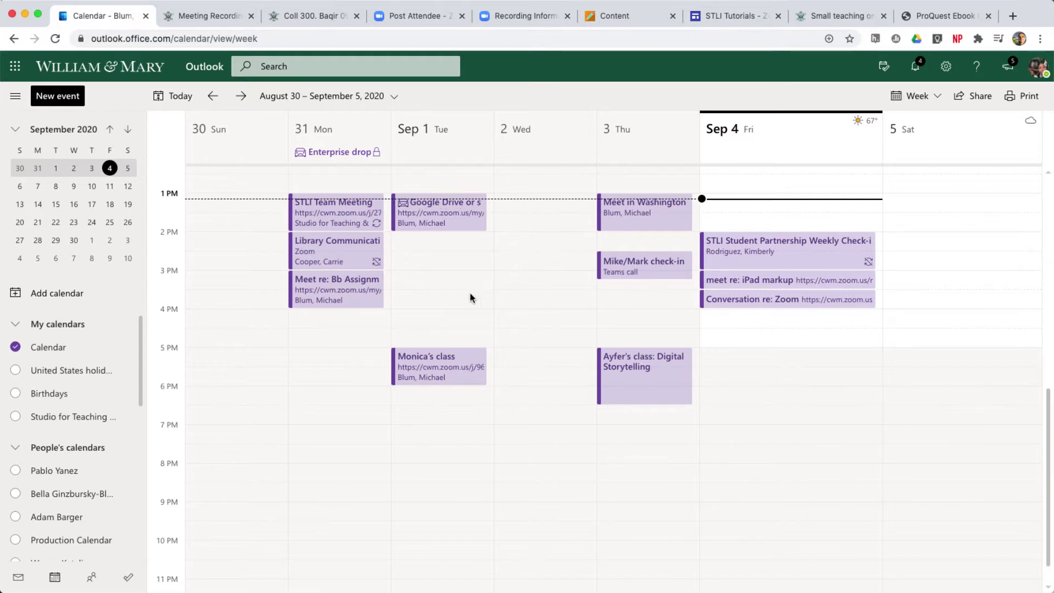
- Start a new event in the Wednesday, September 2, 2020 3:00 PM slot
left_click(512, 281)
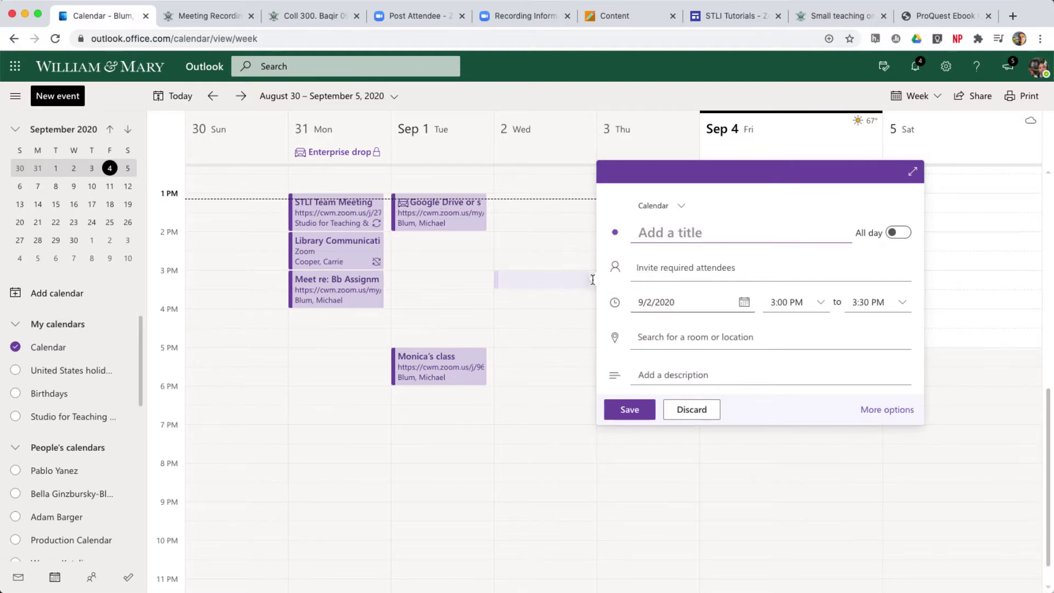
- Title the event 'Mike's Class', make it end at 4:00 PM, and expand it to the full editor
type("Mi")
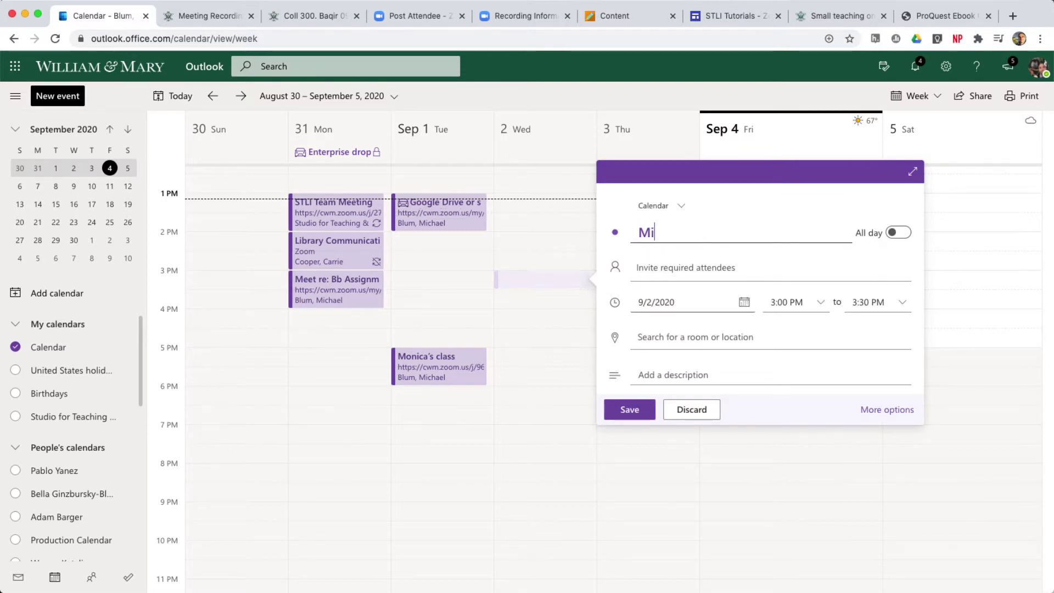
type("ke's Class")
left_click(900, 290)
left_click(884, 335)
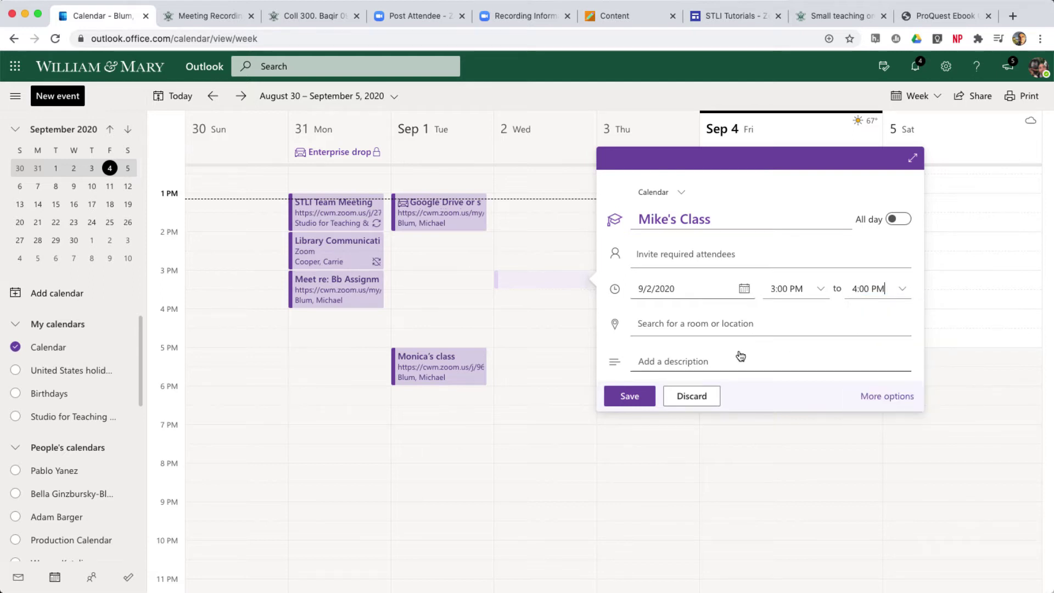
left_click(894, 399)
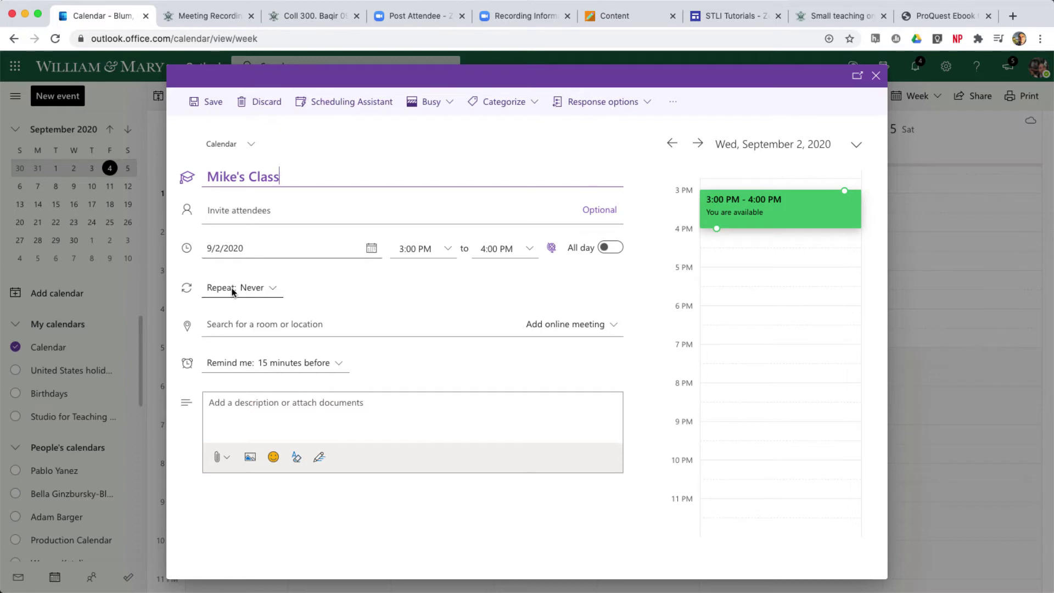
- Repeat Mike's Class every week on Monday, Wednesday and Friday, starting 9/9/2020
left_click(273, 290)
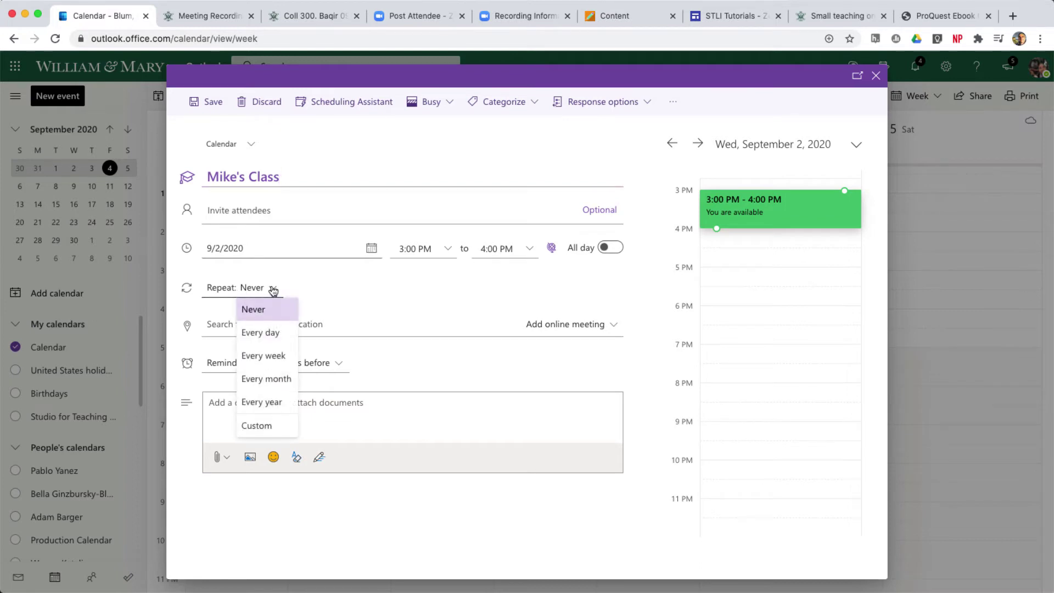
left_click(260, 354)
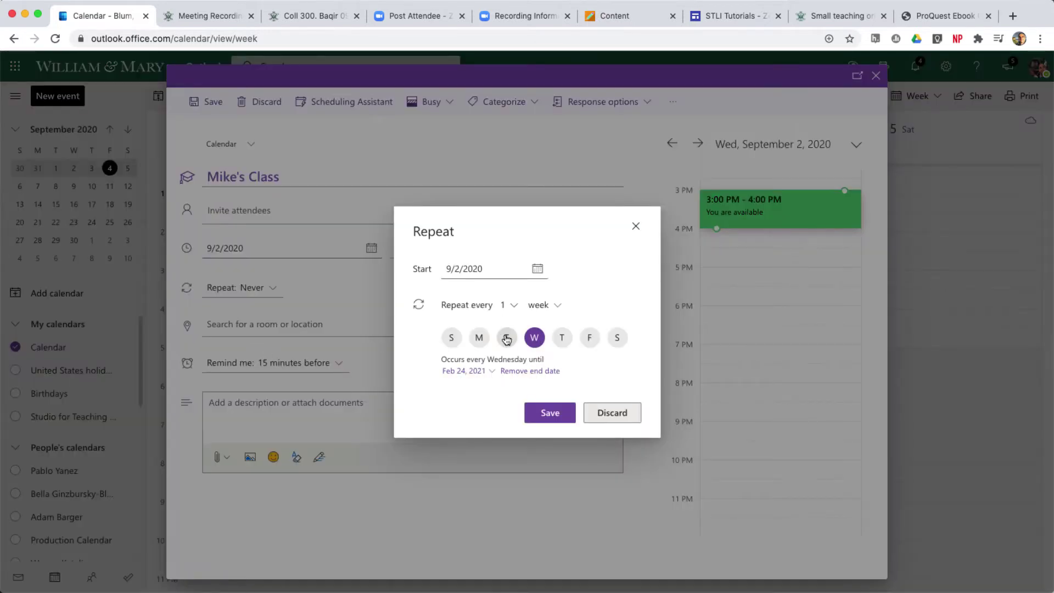
left_click(591, 341)
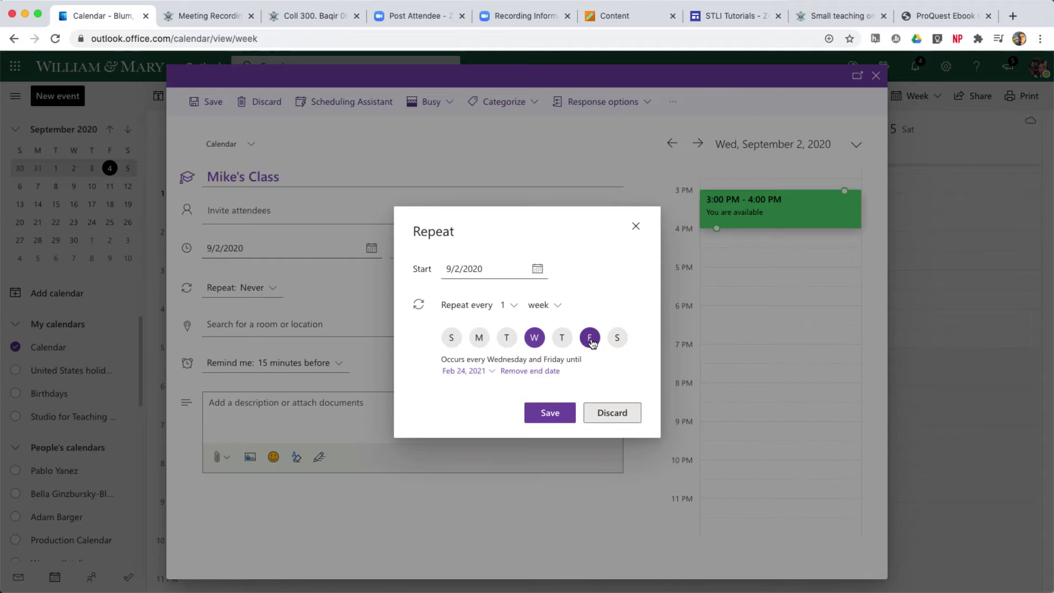
left_click(478, 339)
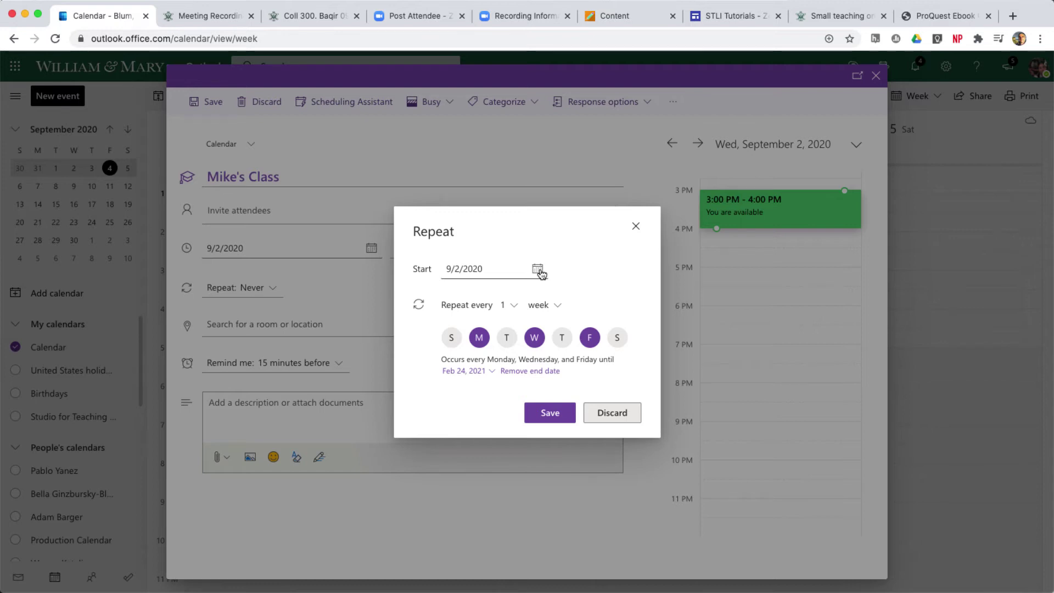
left_click(538, 270)
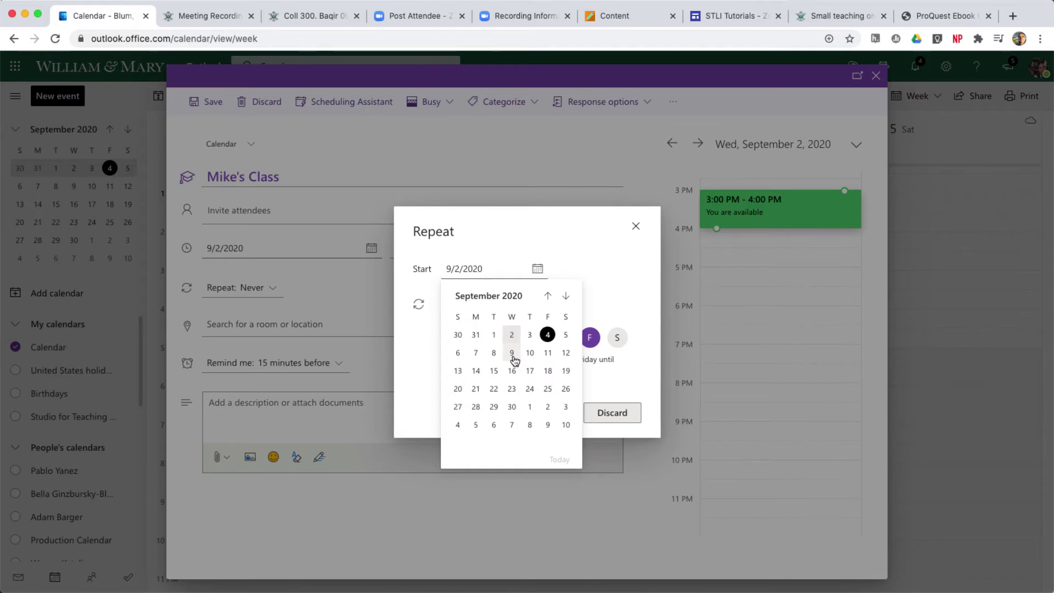
left_click(513, 357)
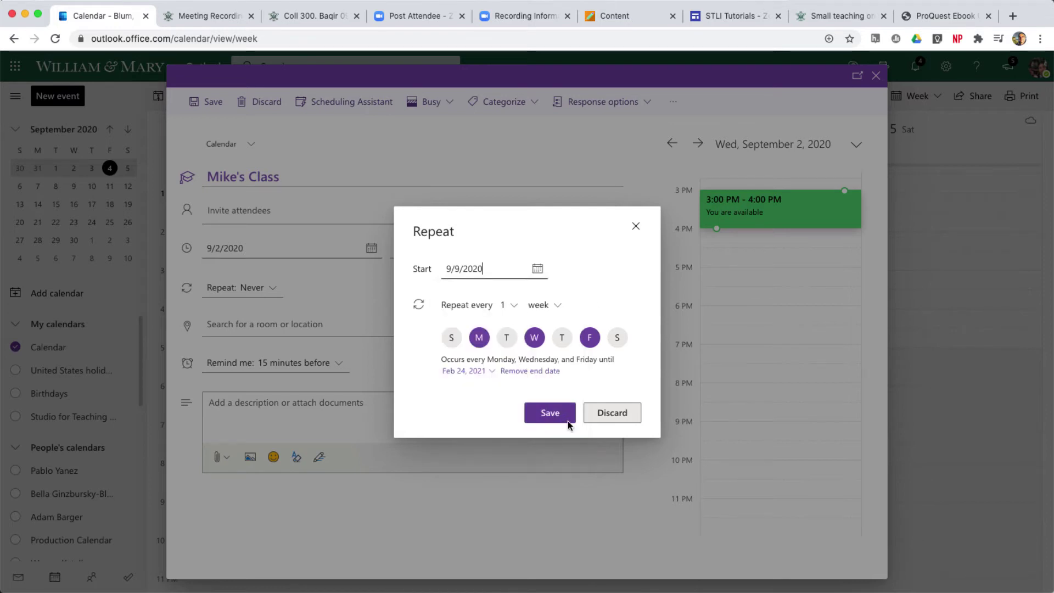
left_click(549, 413)
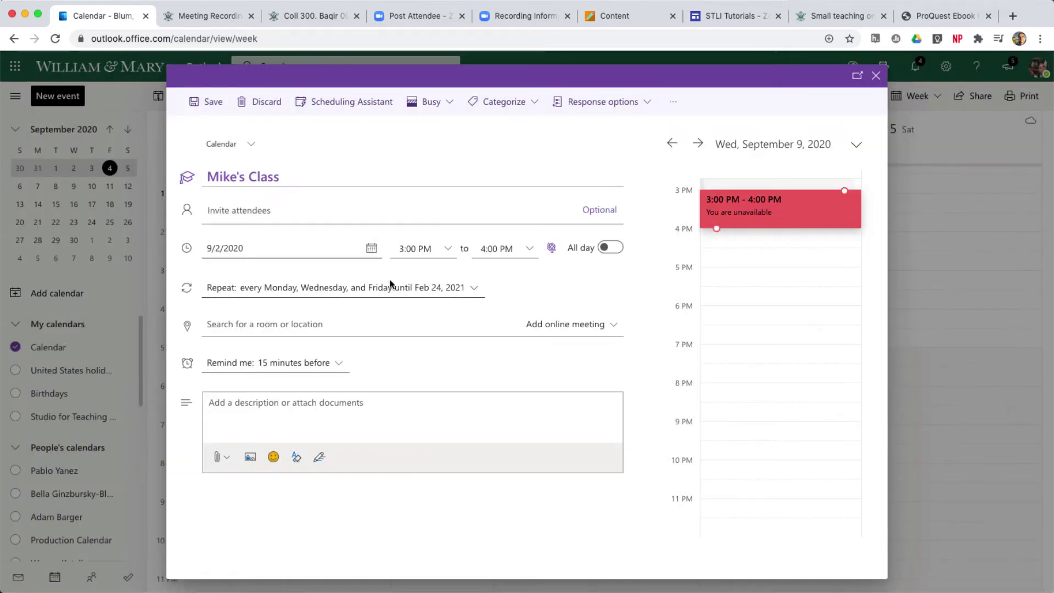
- Add a colleague from the contact suggestions as an attendee of Mike's Class
left_click(233, 212)
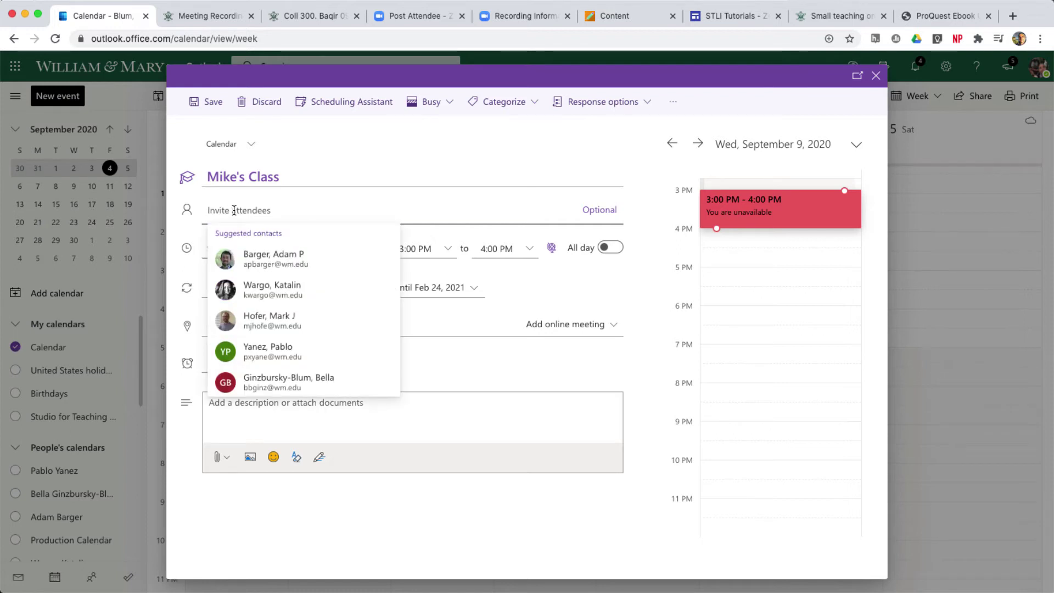
type("pxyan")
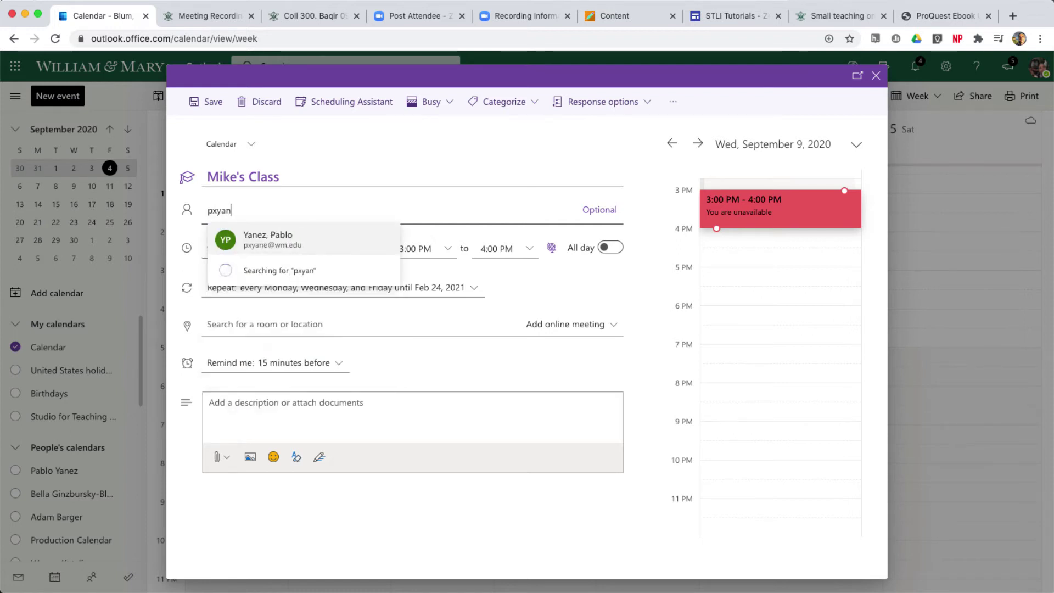
type("e")
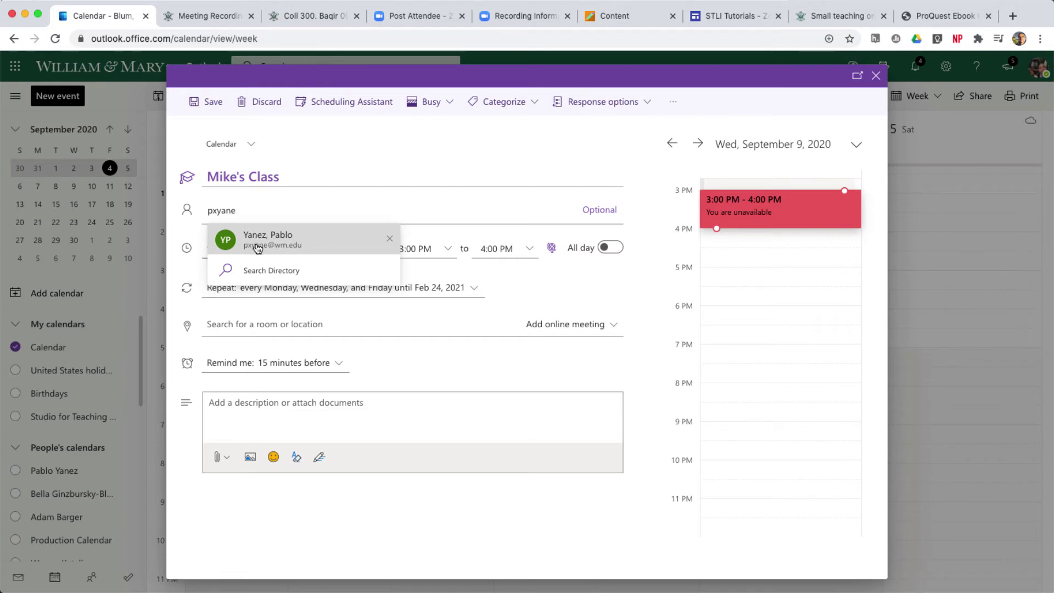
left_click(256, 243)
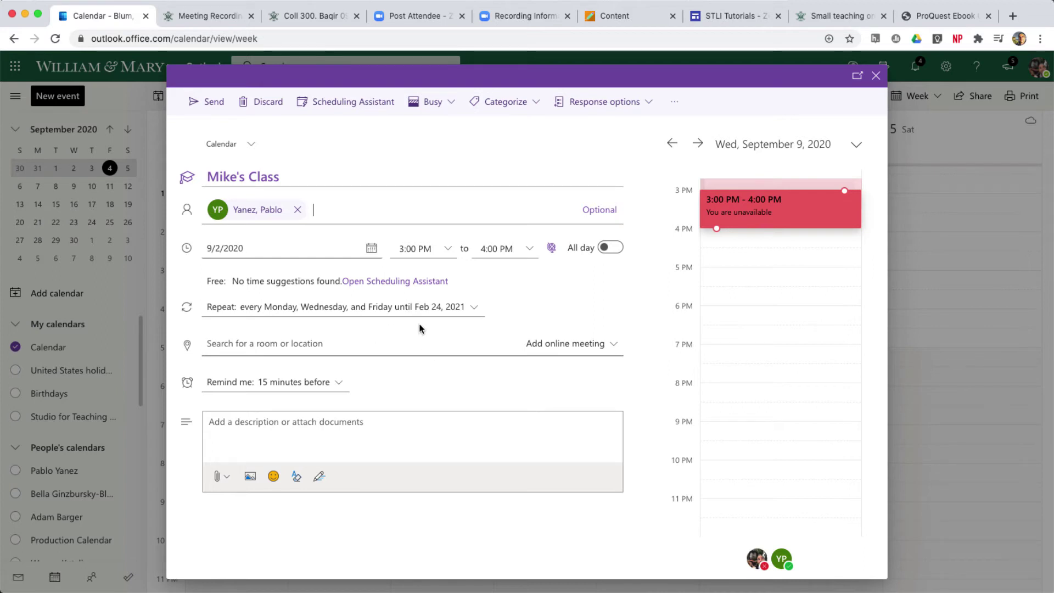
- Change the Mon/Wed/Fri series end date from Feb 24, 2021 to Dec 1, 2020
left_click(475, 309)
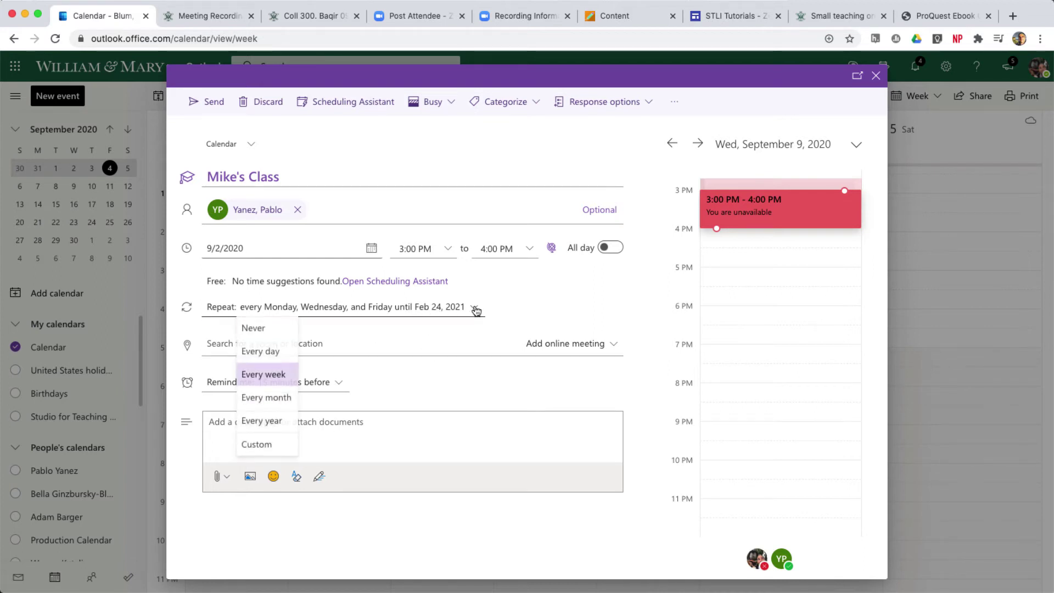
left_click(257, 447)
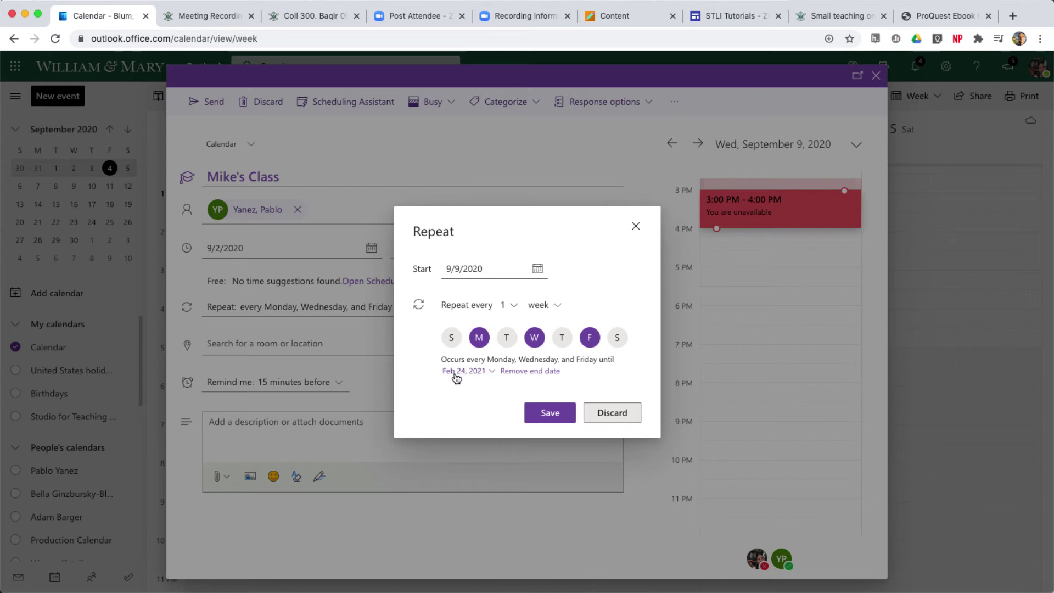
left_click(491, 373)
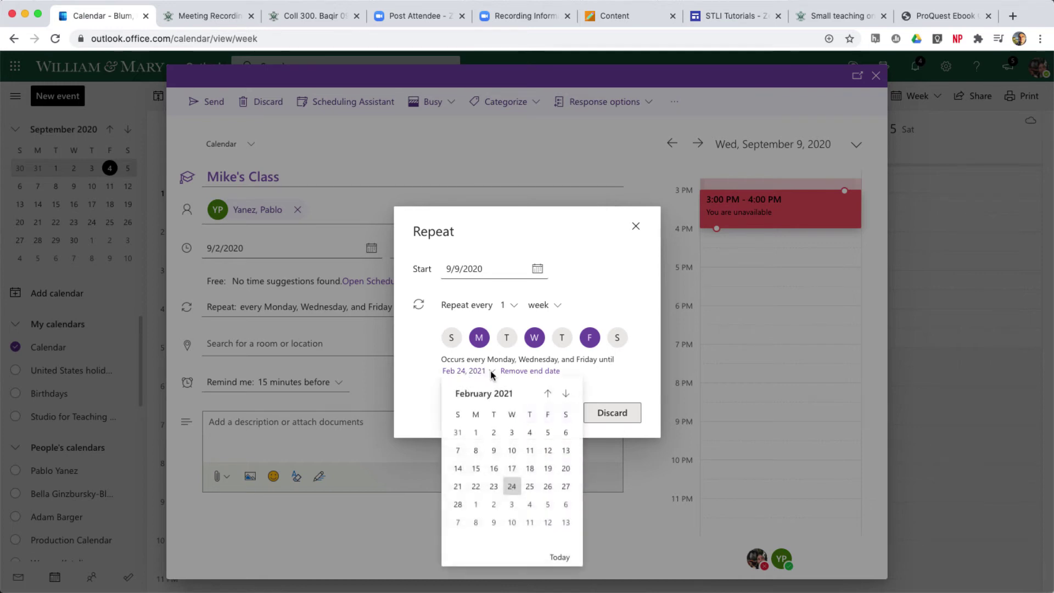
left_click(552, 397)
left_click(552, 396)
left_click(552, 397)
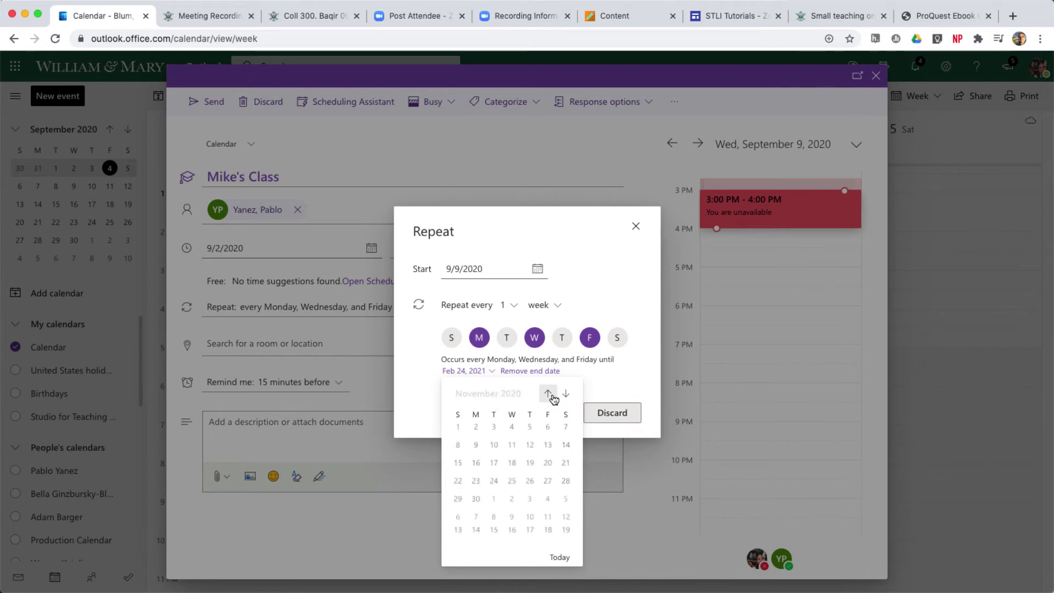
left_click(498, 507)
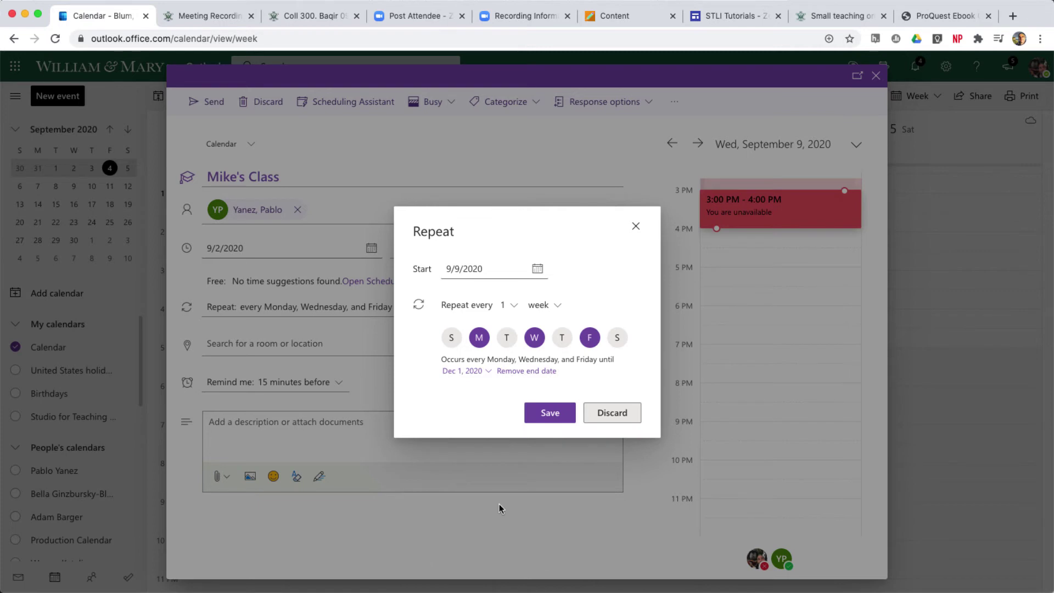
left_click(549, 416)
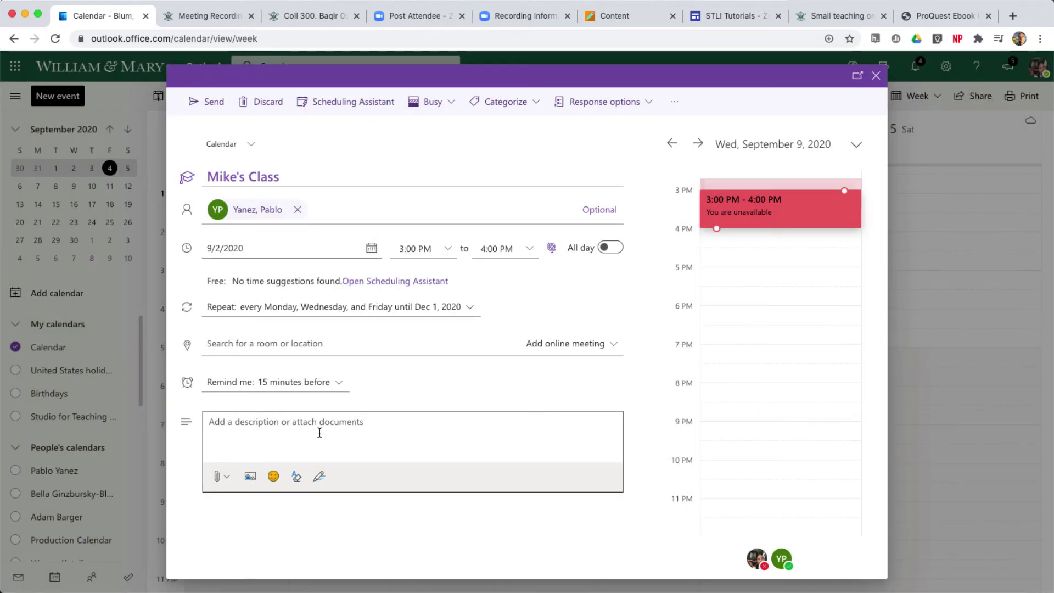
left_click(276, 347)
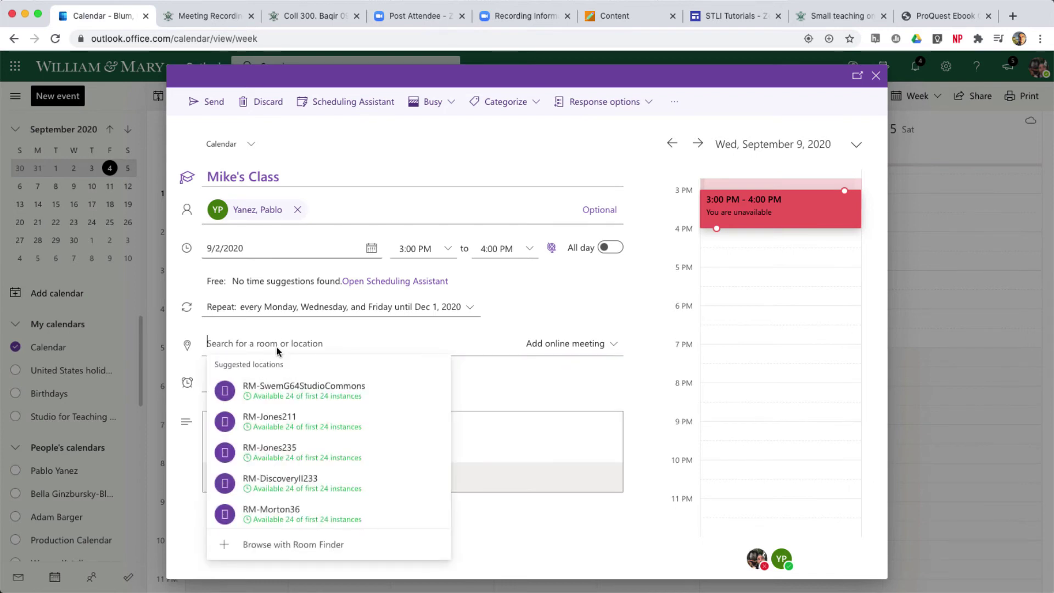
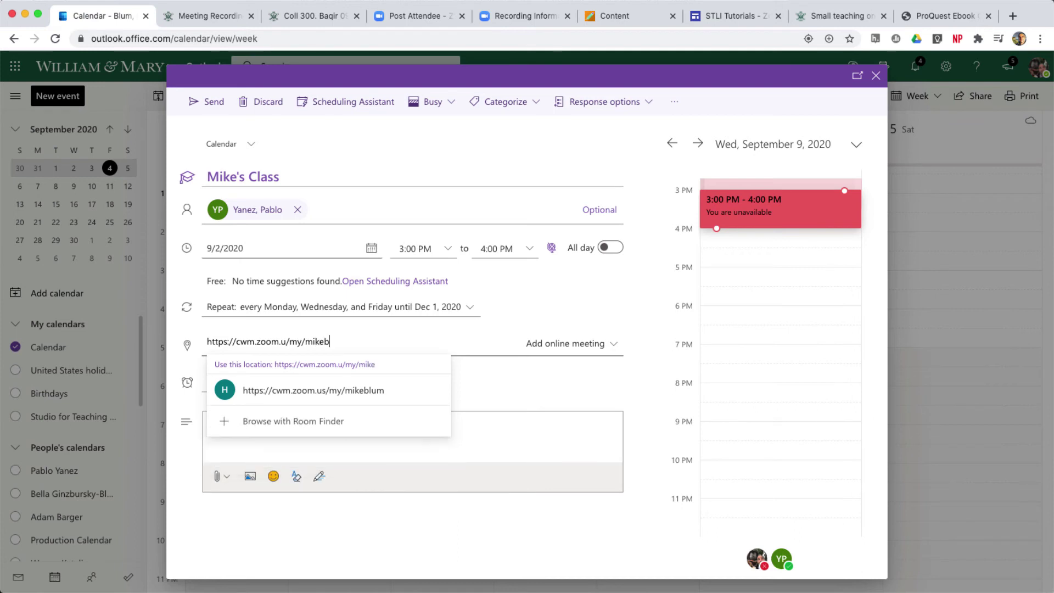
- Enter the host's Zoom personal meeting URL as the location, correcting a typo in it
left_click(288, 342)
type("s")
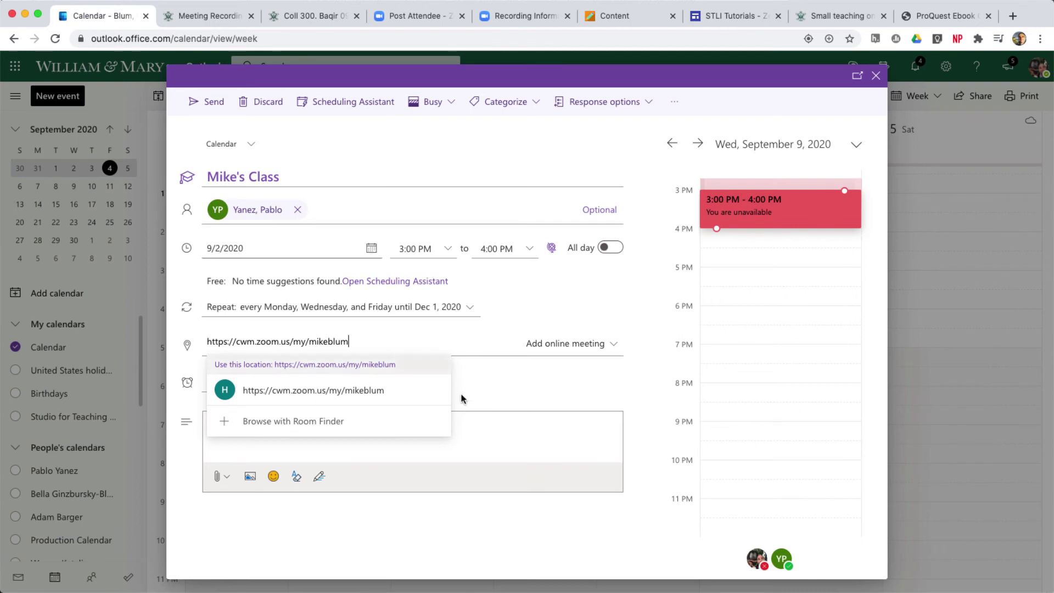
left_click(523, 532)
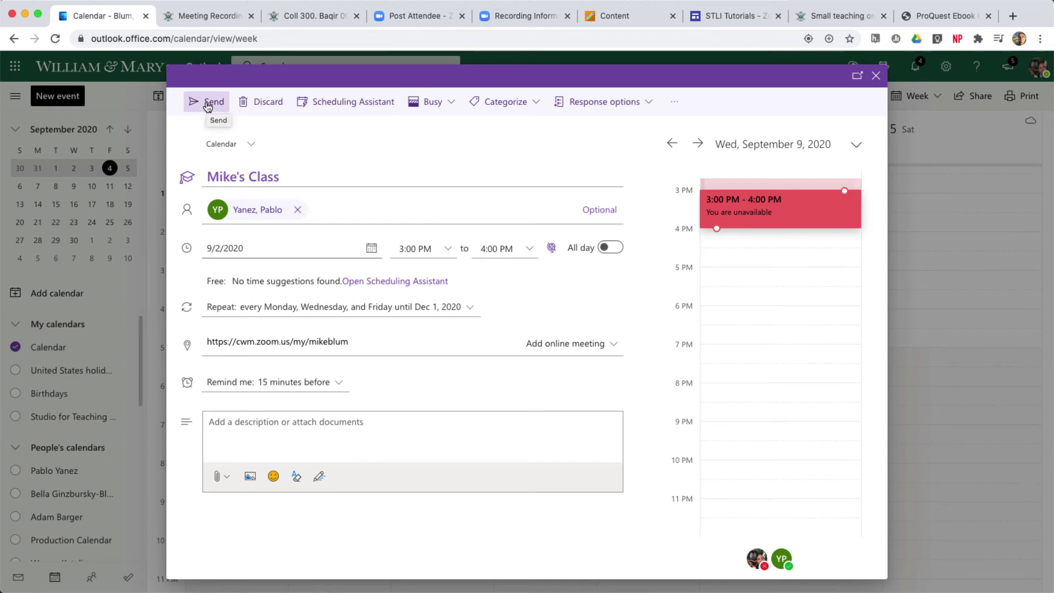
- Drop the invited colleague so Mike's Class becomes a personal event, then save it
left_click(297, 211)
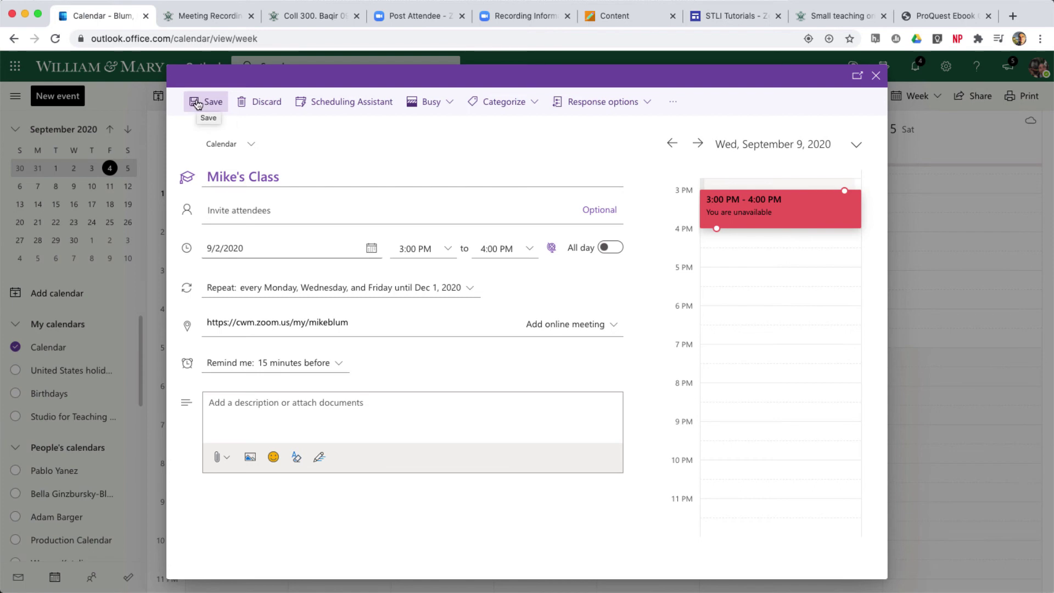
left_click(202, 105)
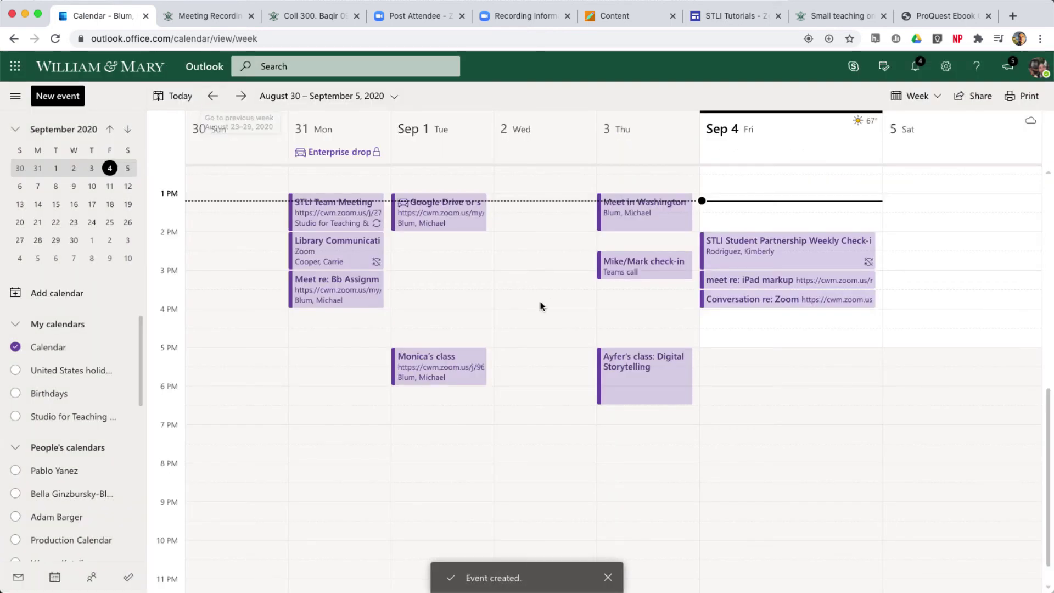
- Open Mike's Class in the September 6–12 week and delete all events in the series
left_click(74, 187)
left_click(583, 433)
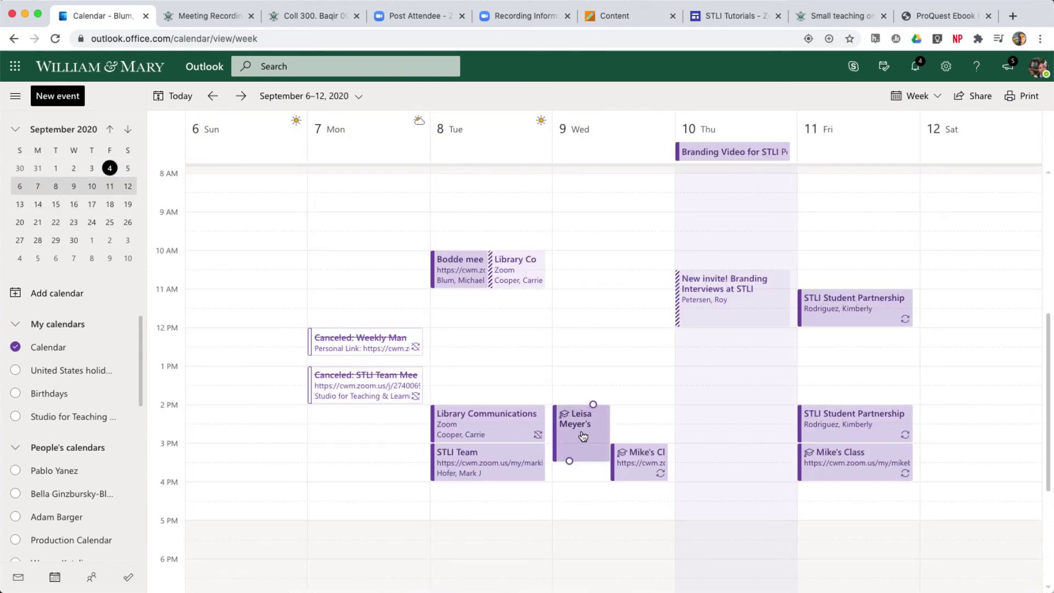
left_click(642, 465)
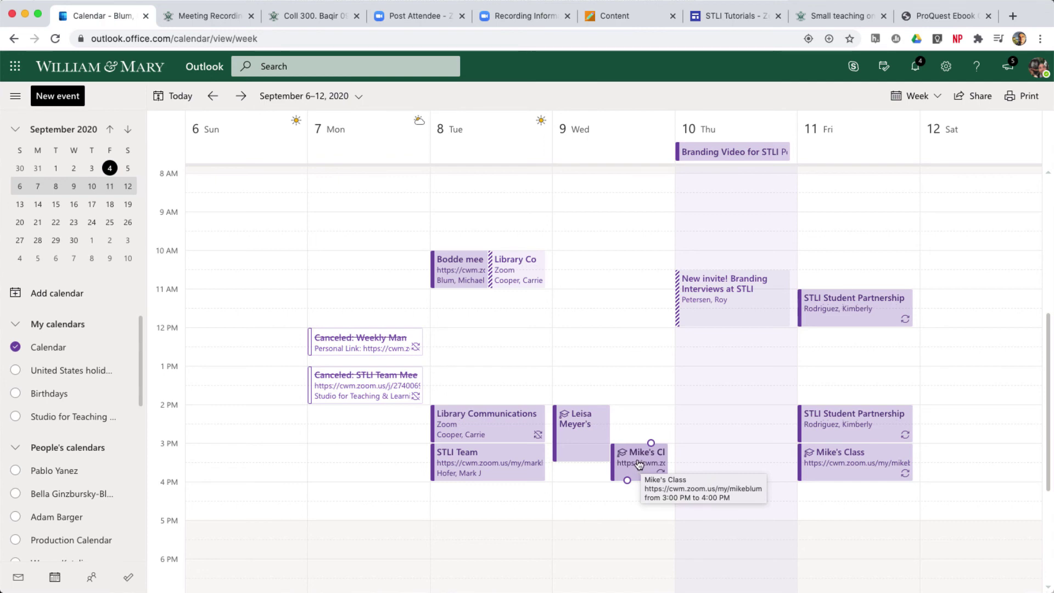
double_click(639, 464)
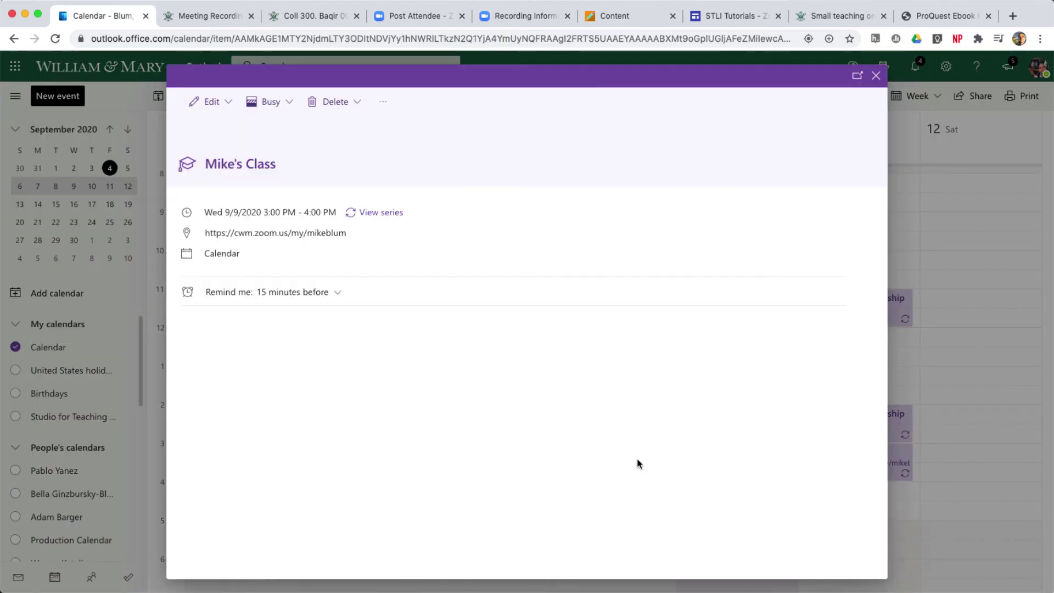
left_click(348, 102)
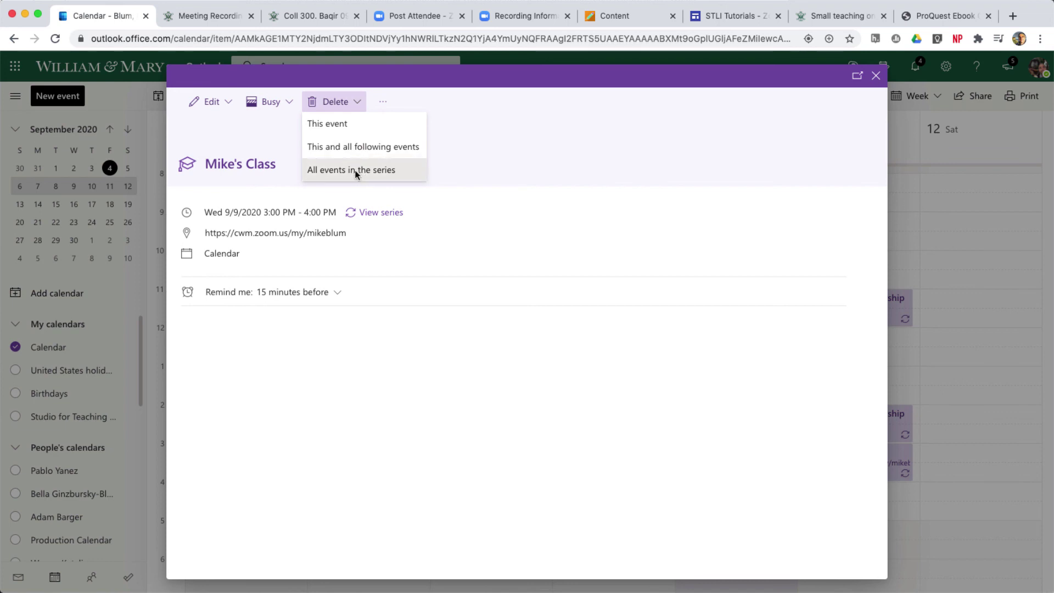
left_click(356, 170)
left_click(527, 354)
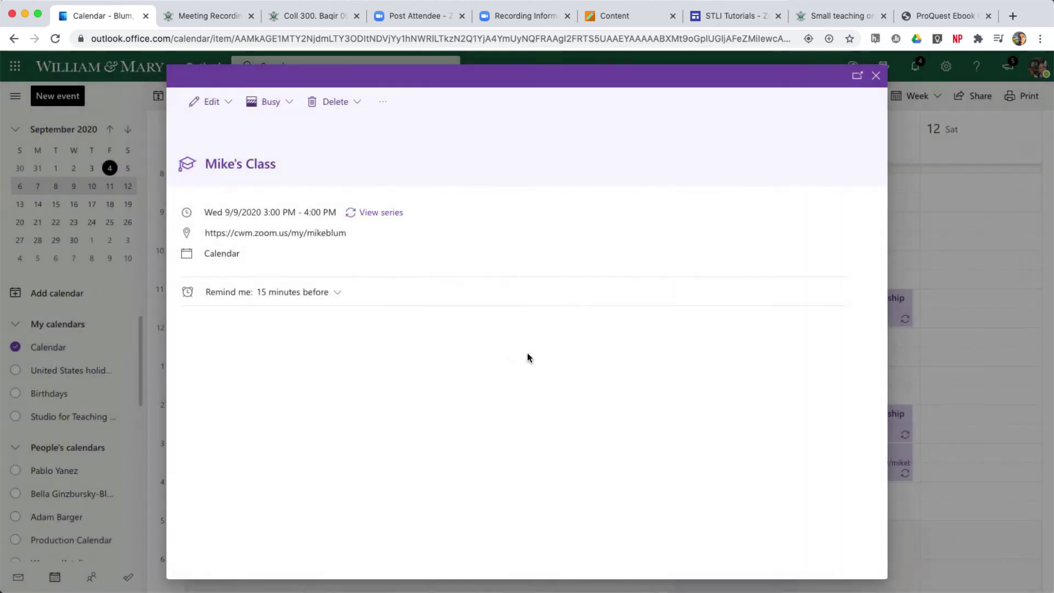